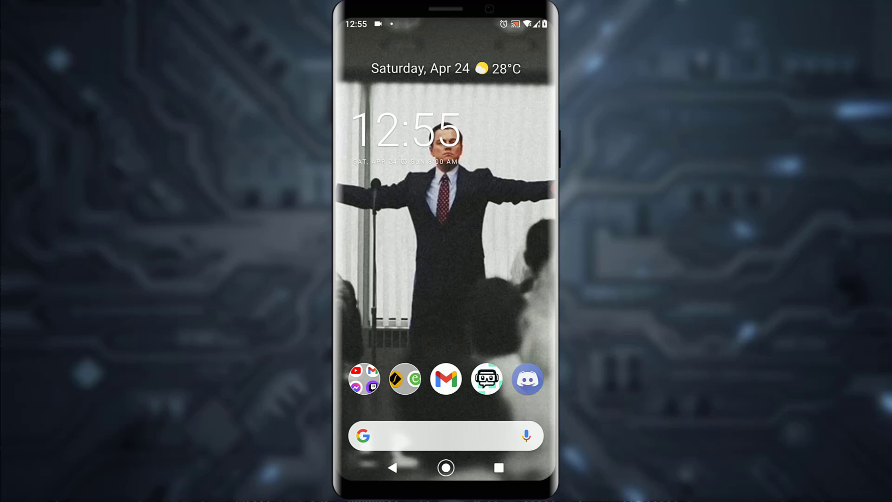
Launch SoundCloud from the Android app drawer
left_click_drag(516, 244, 377, 244)
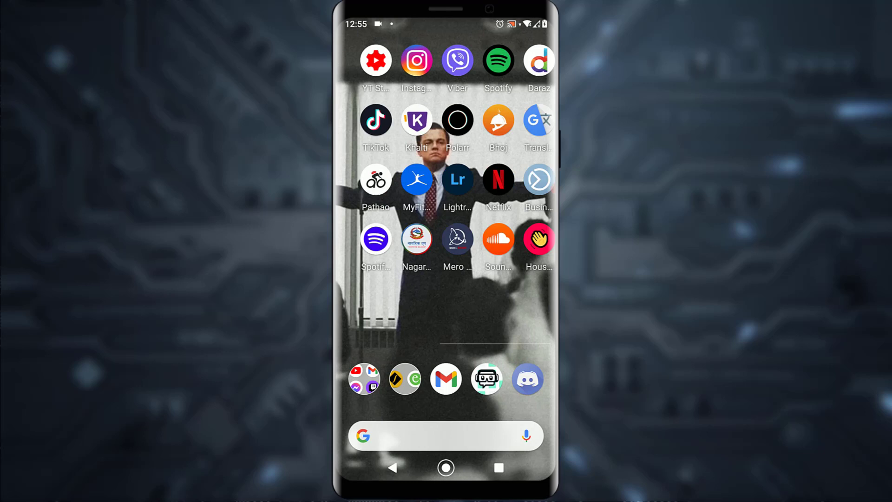
left_click(487, 239)
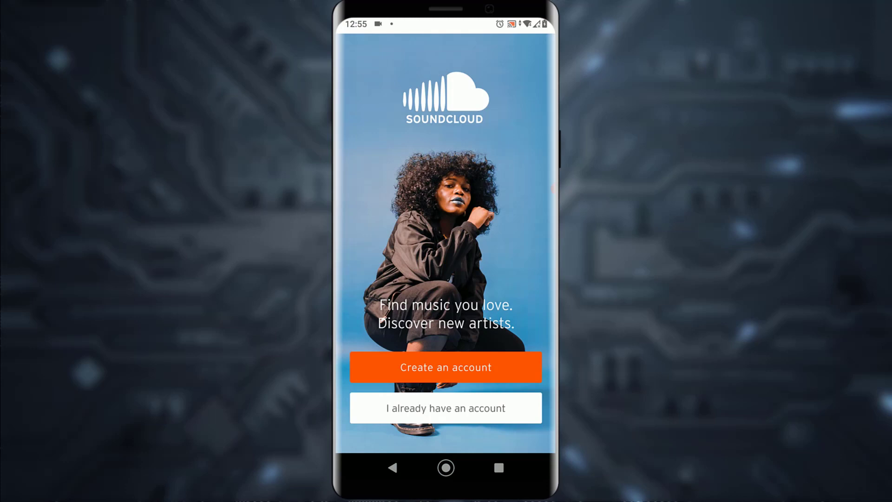
Choose 'I already have an account' and autofill the saved email and password
left_click(445, 408)
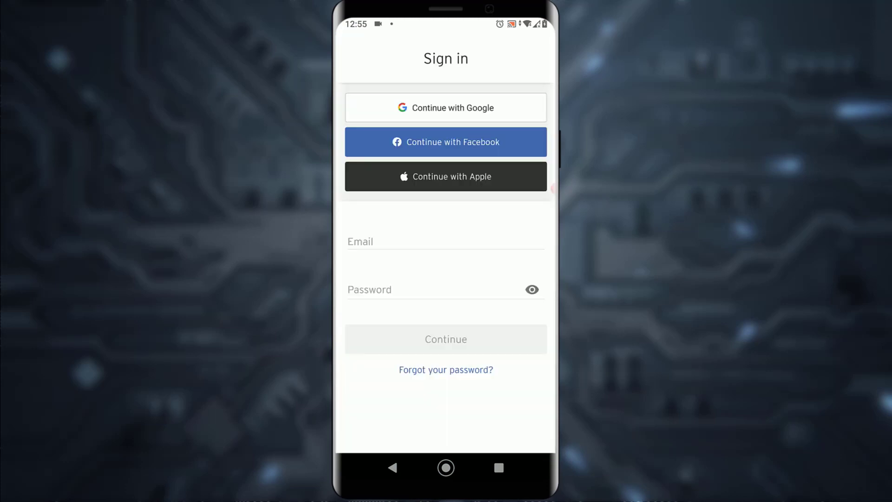
left_click(446, 241)
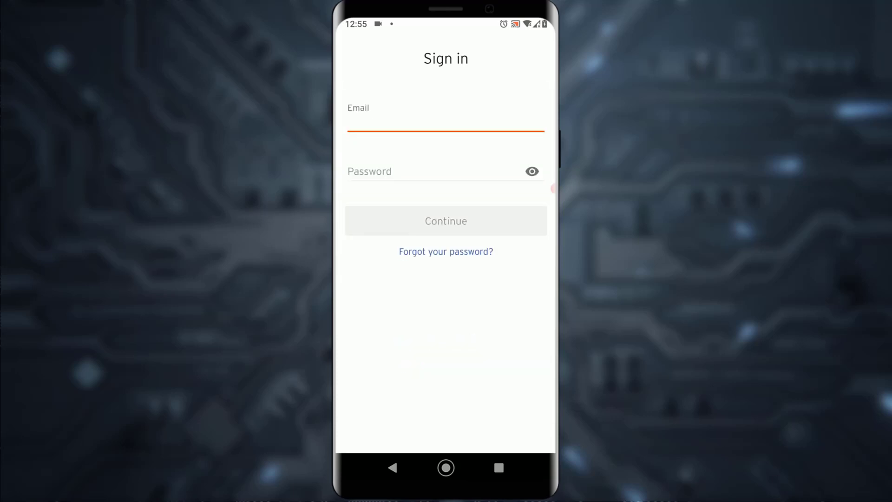
type("m")
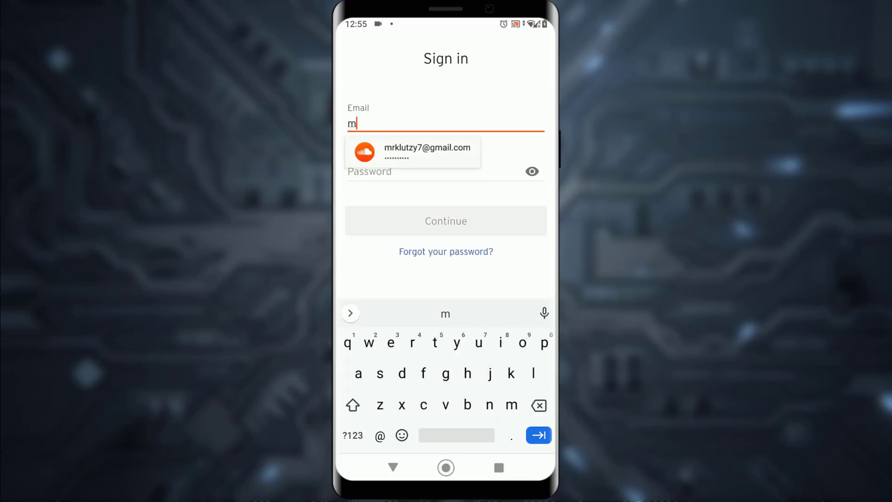
left_click(411, 148)
left_click(386, 171)
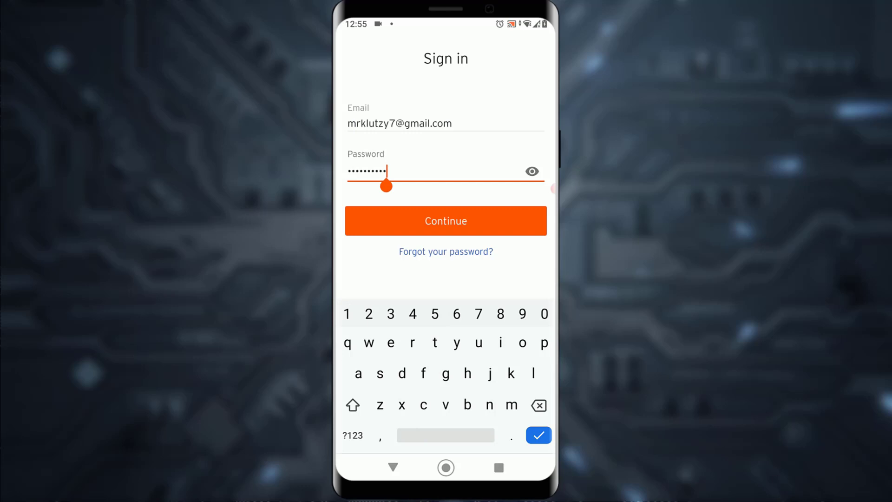
Continue to sign in and dismiss the upload-a-track tip with 'Got it'
left_click(445, 220)
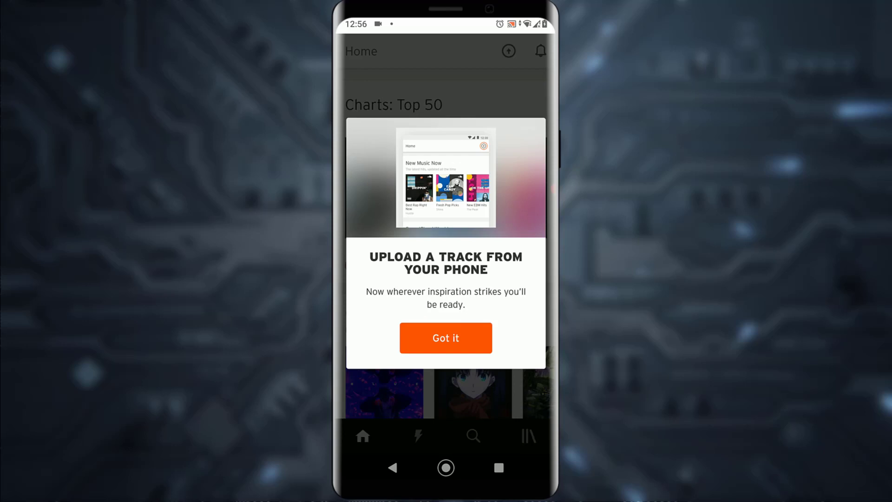
left_click(446, 337)
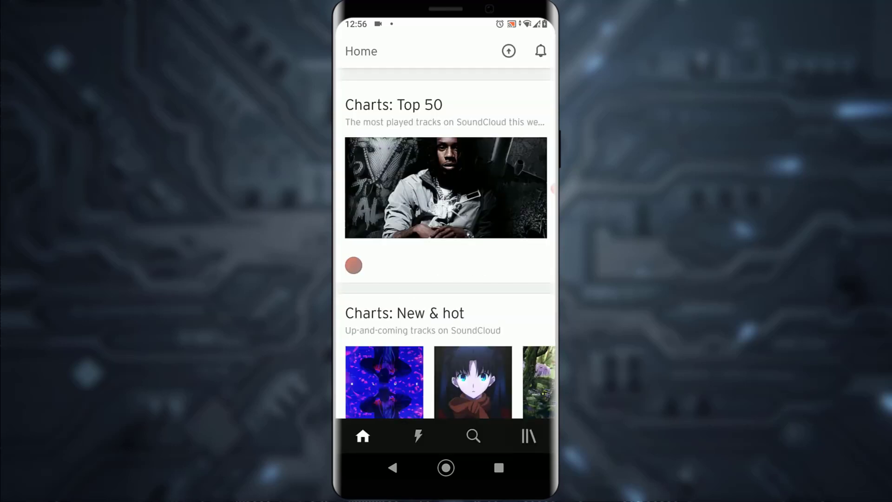
Switch to the Library tab in the bottom navigation bar
left_click(528, 435)
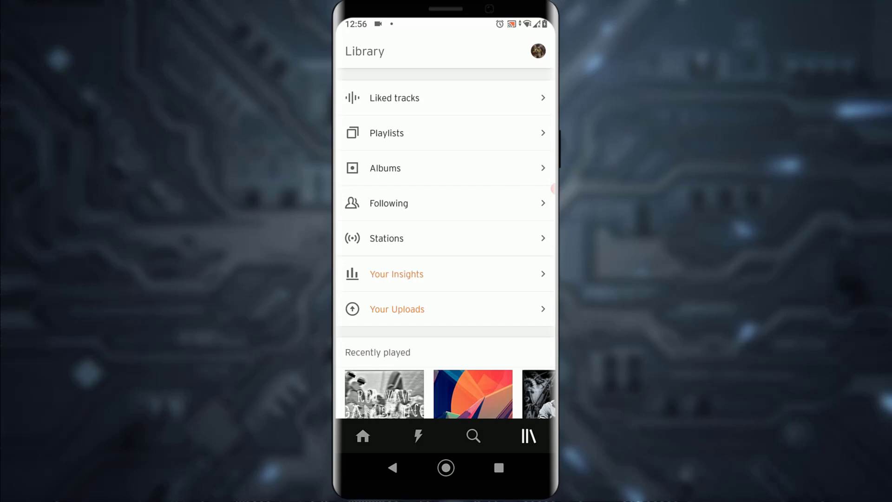
left_click(552, 190)
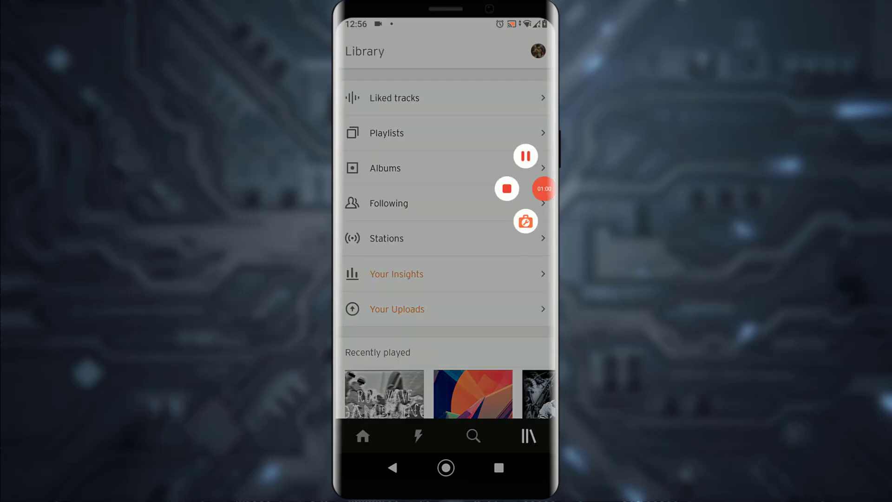